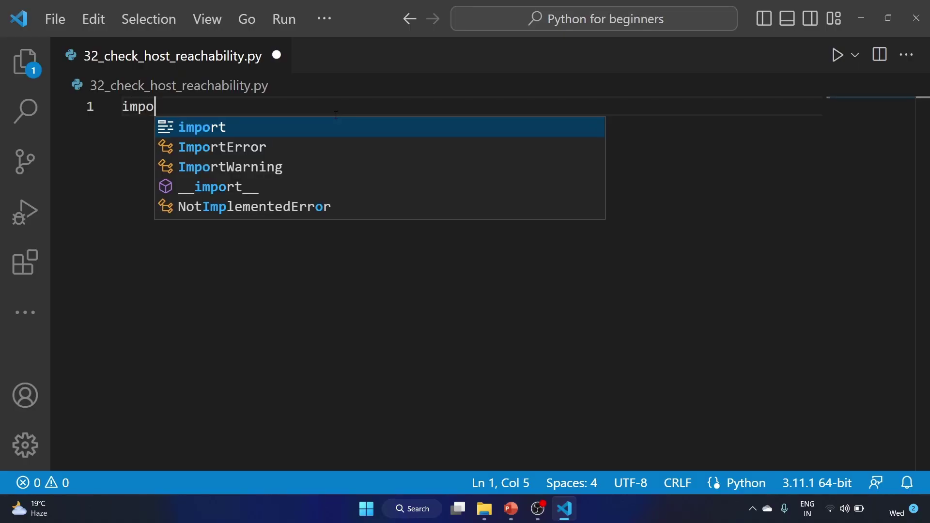
{"action": "type", "text": "rt os"}
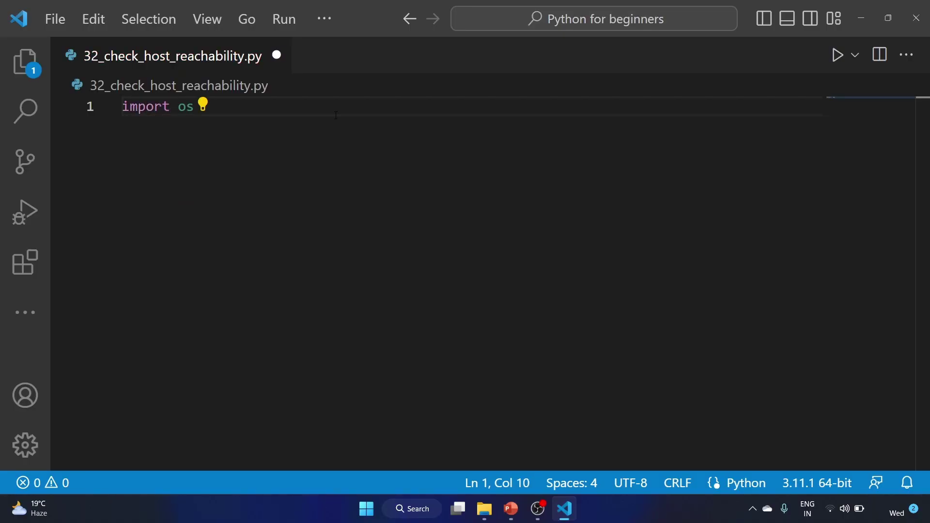
Step: Write the os import, the hostname input prompt, and response = os.system("ping -c 1" + hostname)
{"action": "key", "text": "Return"}
{"action": "type", "text": "hostname "}
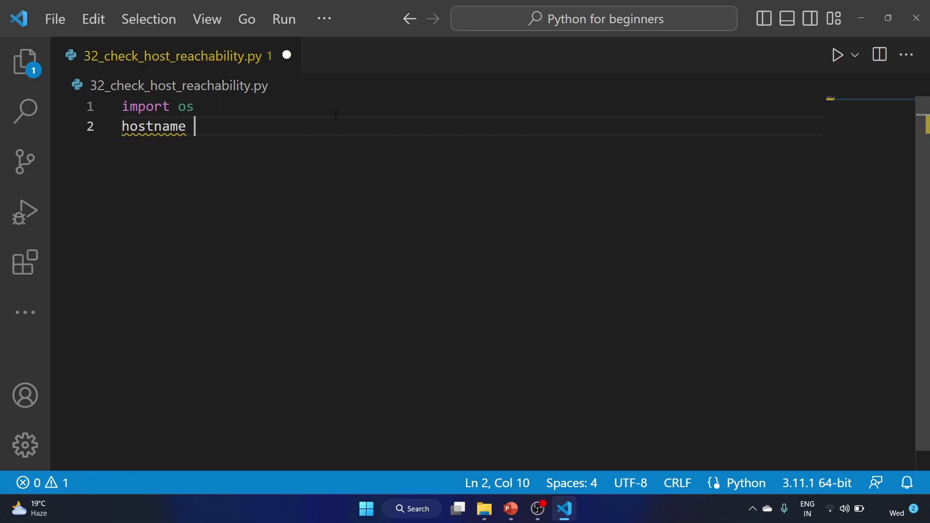
{"action": "type", "text": "= input(\""}
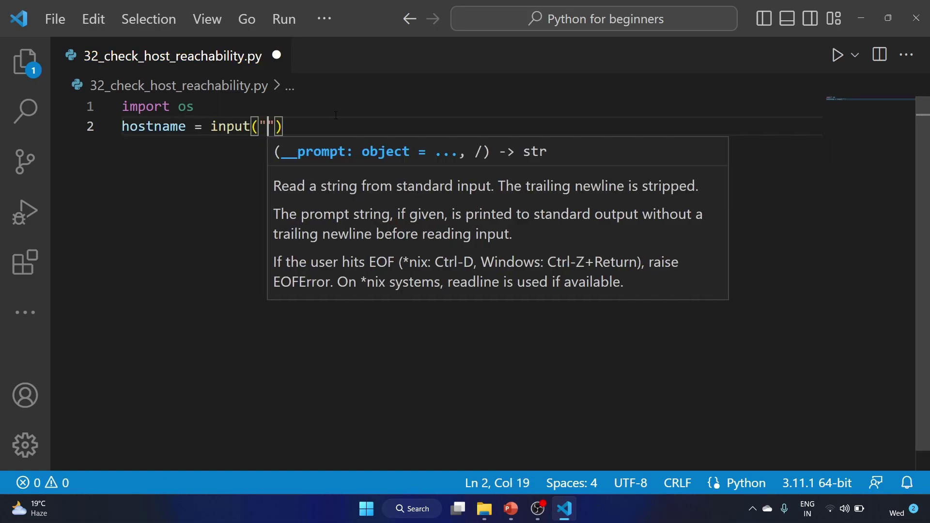
{"action": "type", "text": "Enter the hostname: \")  "}
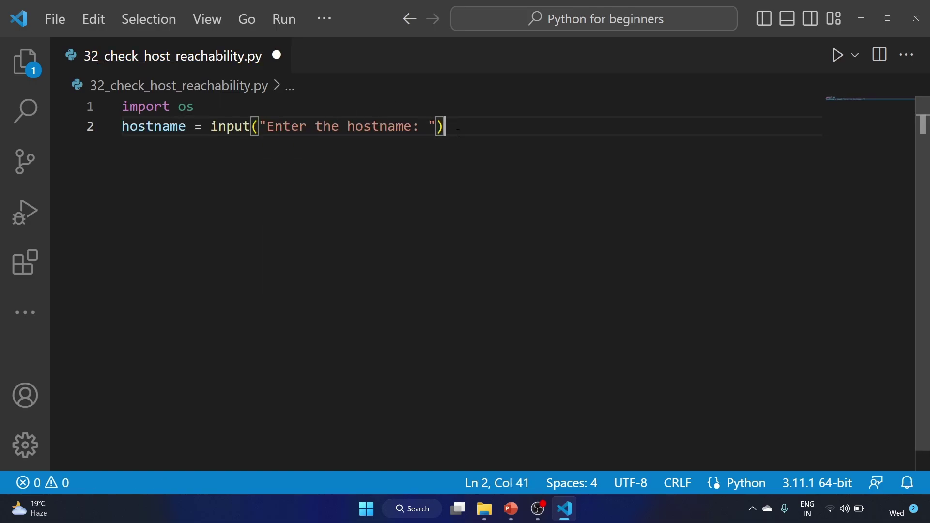
{"action": "type", "text": "response "}
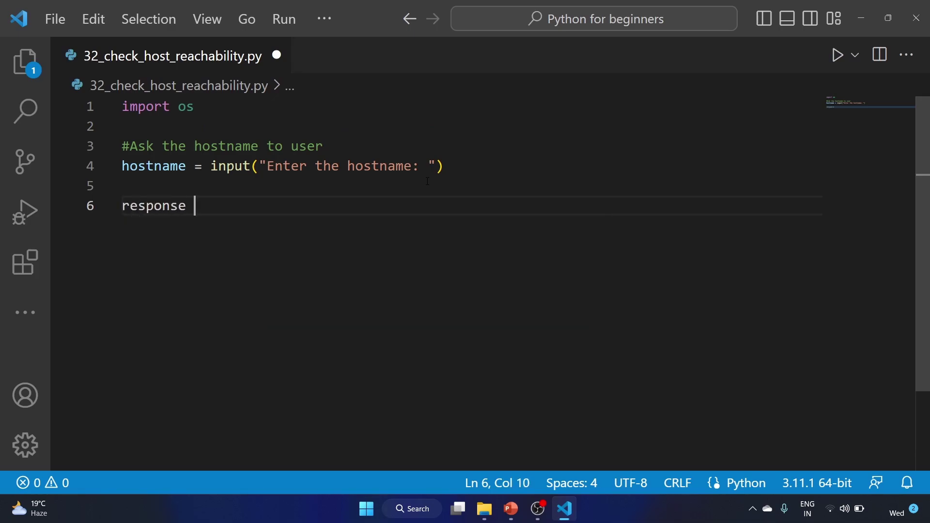
{"action": "type", "text": "= "}
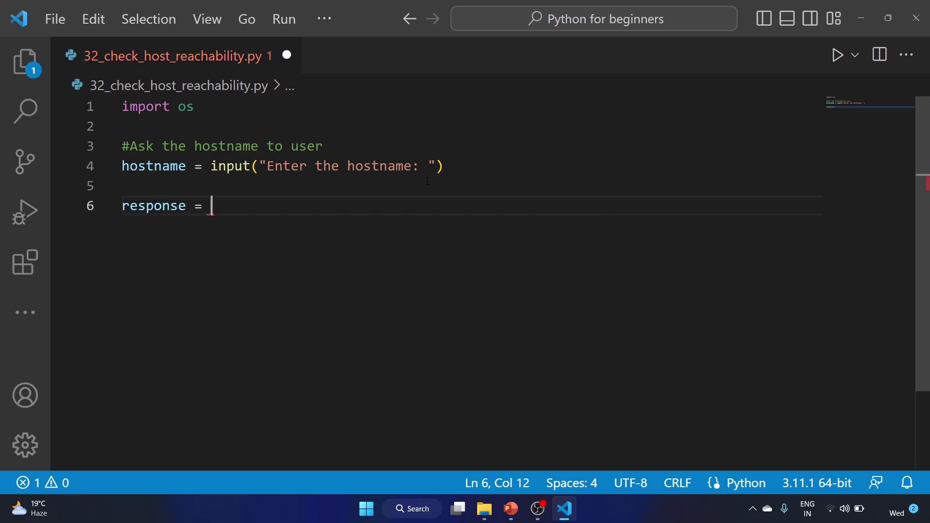
{"action": "type", "text": "os.s"}
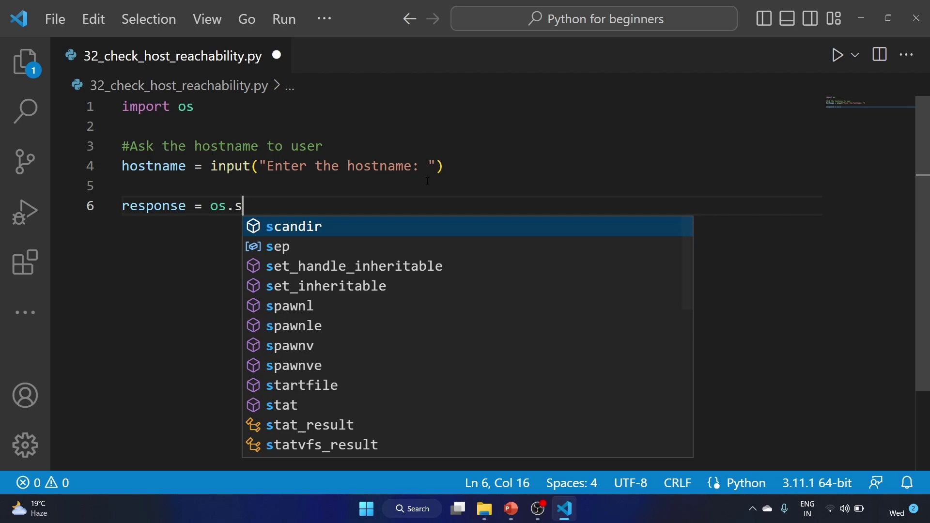
{"action": "type", "text": "ys"}
{"action": "key", "text": "Tab"}
{"action": "type", "text": "("}
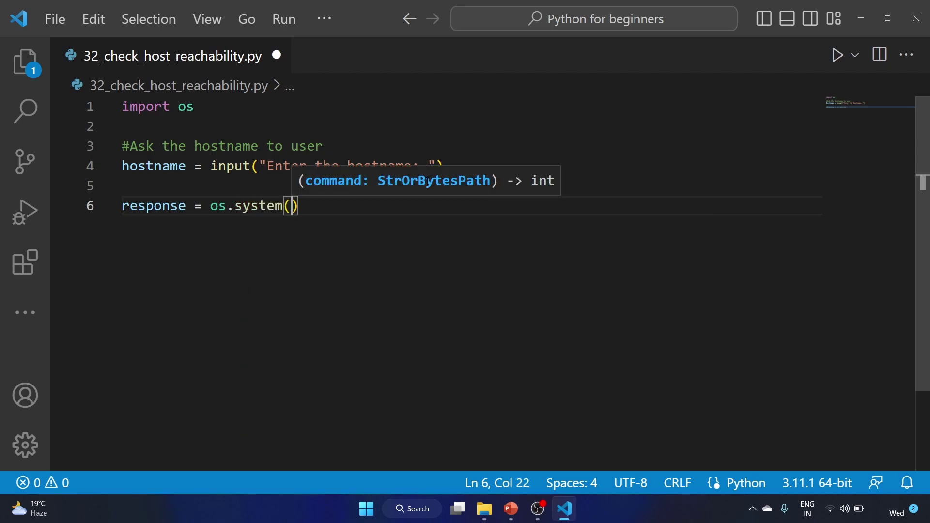
{"action": "type", "text": "\""}
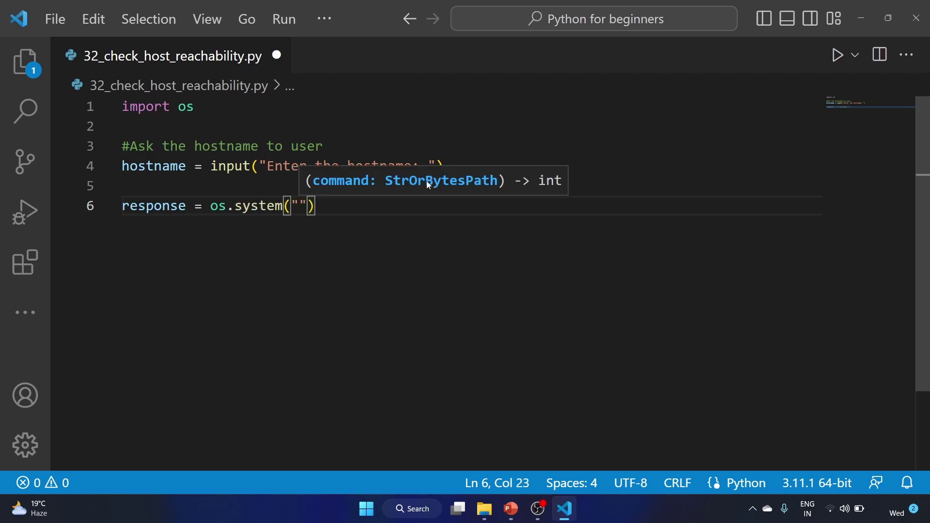
{"action": "type", "text": "ping -c 1"}
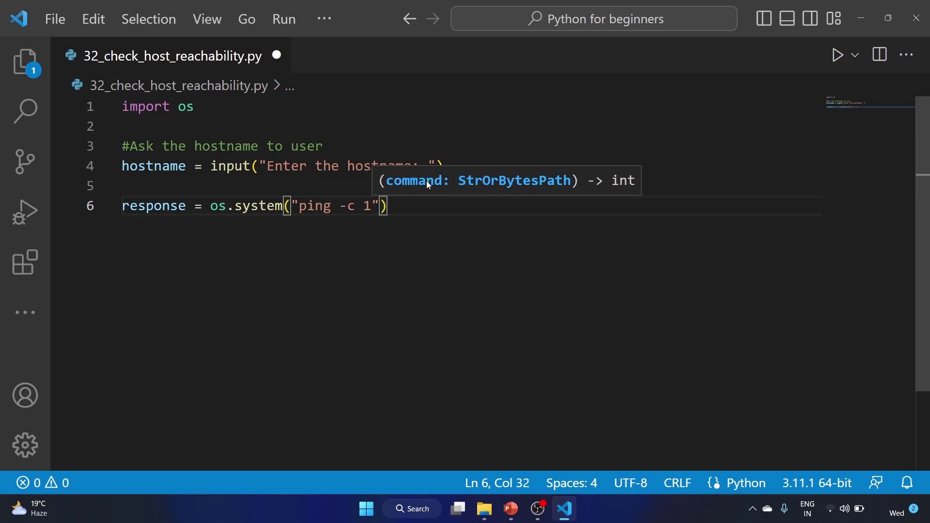
{"action": "type", "text": "\" +hostname)"}
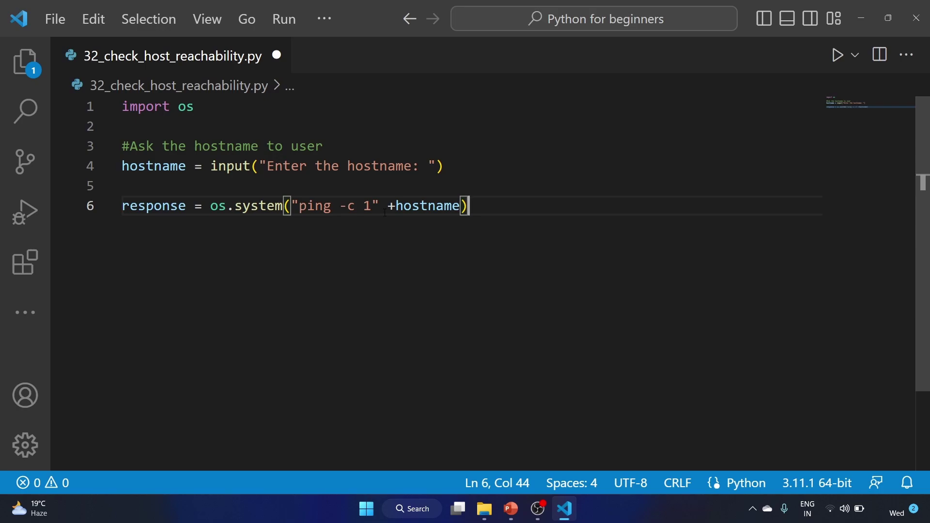
{"action": "double_click", "coordinate": [367, 206]}
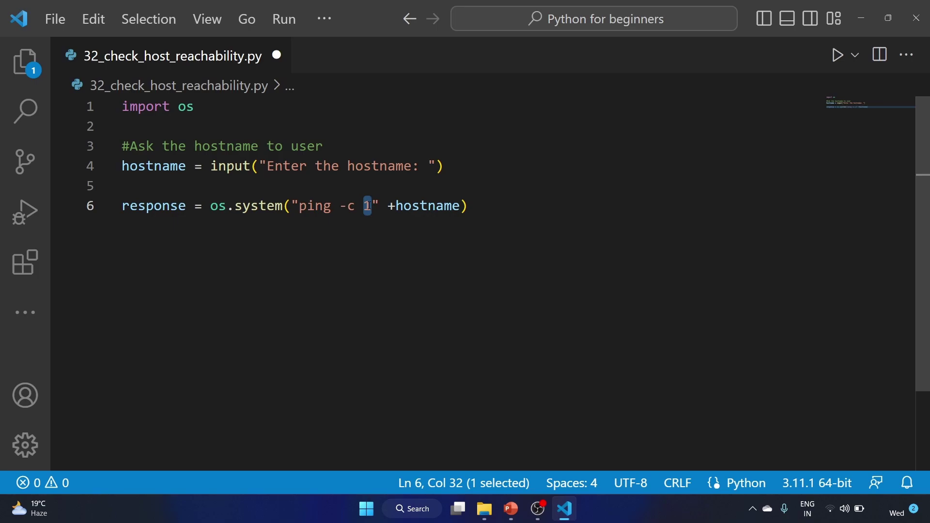
Step: Add an if/else printing the host is up when response is 0, otherwise down, and save
{"action": "left_click", "coordinate": [475, 209]}
{"action": "key", "text": "Return"}
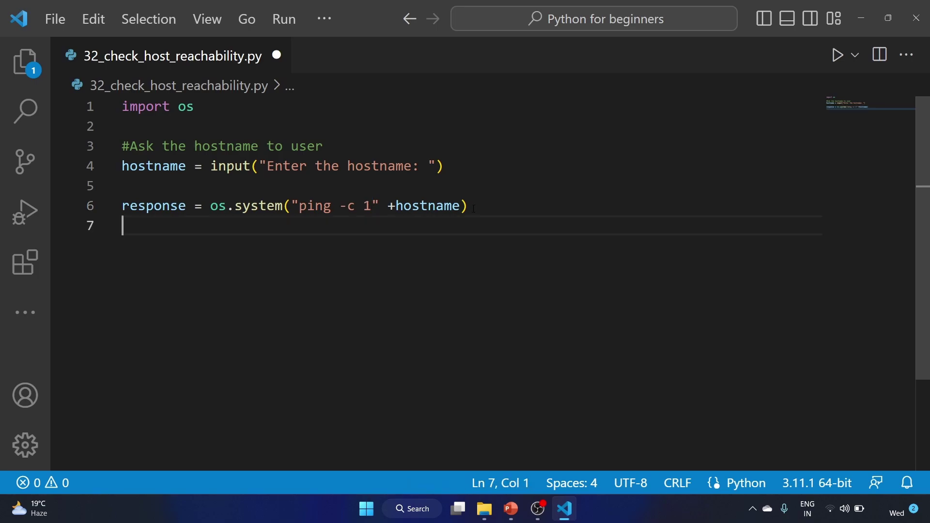
{"action": "type", "text": "if response == 0"}
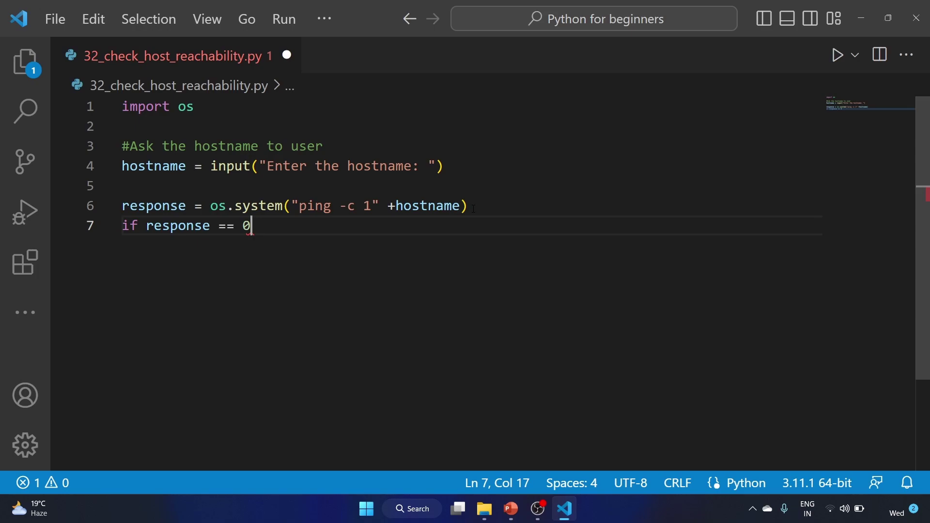
{"action": "type", "text": ":"}
{"action": "key", "text": "Return"}
{"action": "type", "text": "print(hostname, "}
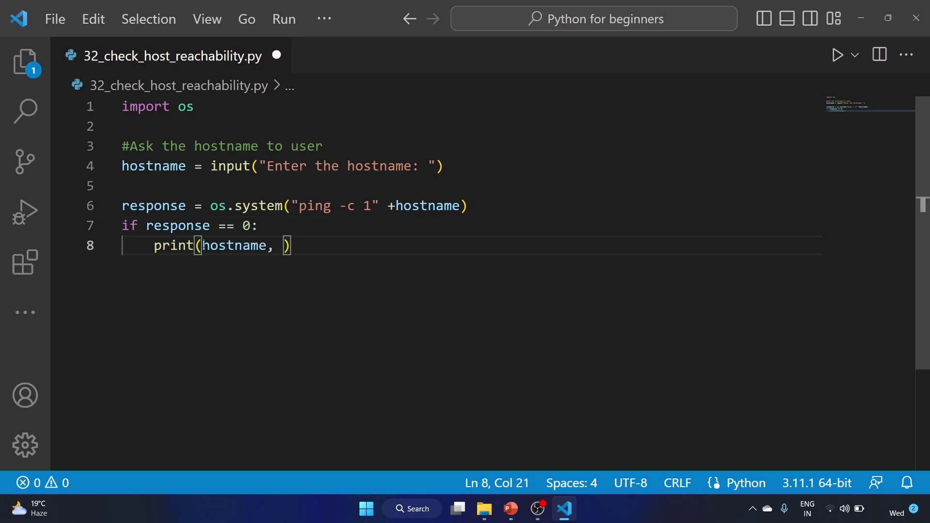
{"action": "type", "text": "\"it"}
{"action": "key", "text": "BackSpace"}
{"action": "type", "text": "s up!\")"}
{"action": "key", "text": "Return"}
{"action": "key", "text": "BackSpace"}
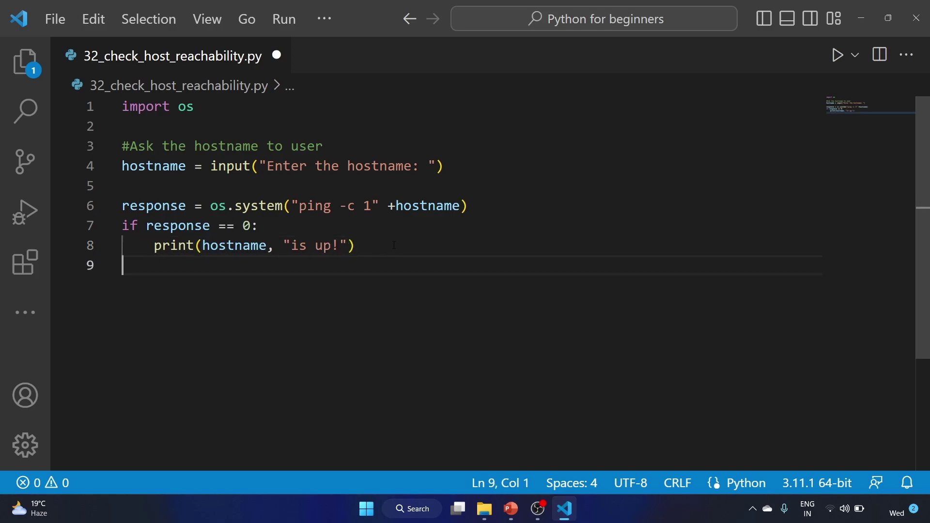
{"action": "type", "text": "else:"}
{"action": "key", "text": "Return"}
{"action": "type", "text": "print(hostname,"}
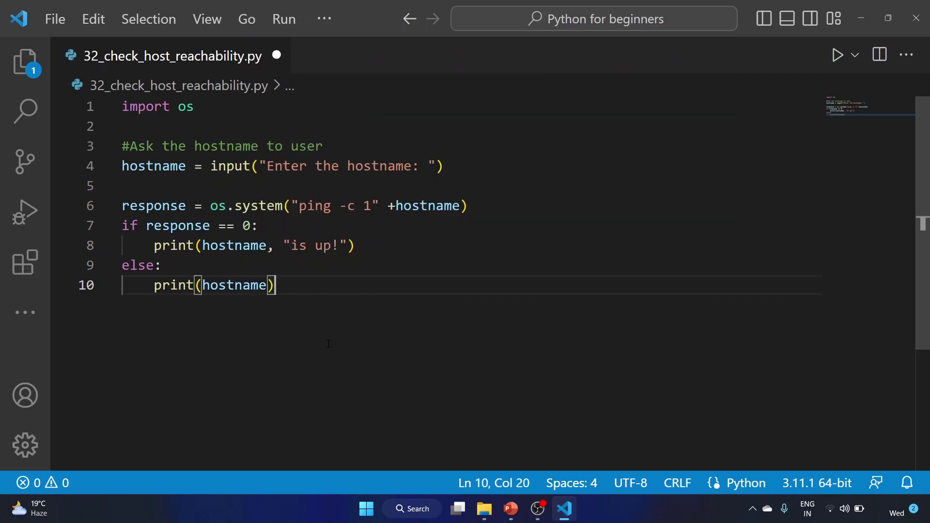
{"action": "type", "text": " \"is down!"}
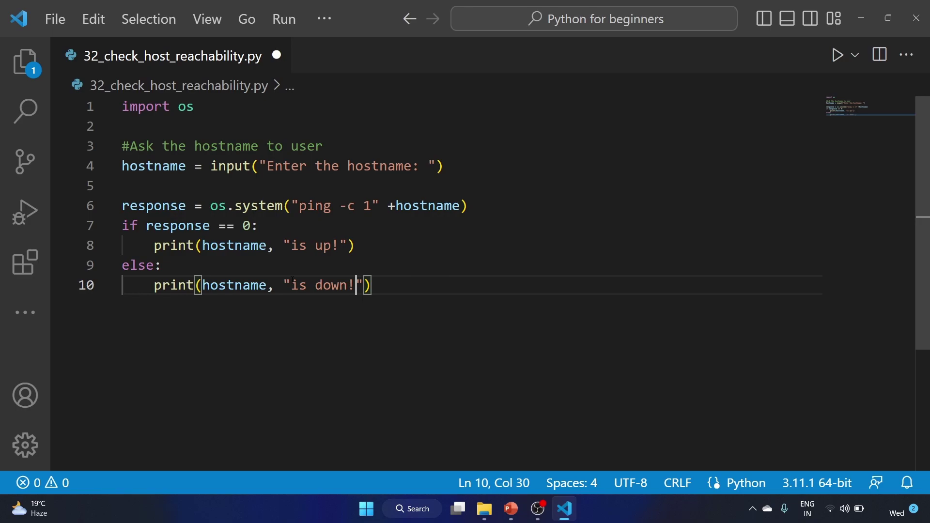
{"action": "type", "text": "\")"}
{"action": "key", "text": "ctrl+s"}
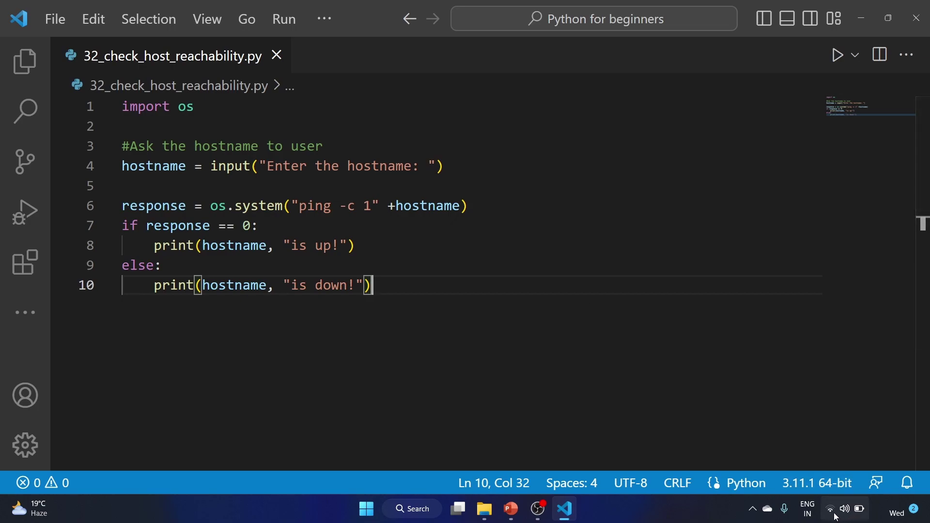
Step: Run 32_check_host_reachability.py in the built-in terminal with google.com as the hostname
{"action": "left_click", "coordinate": [838, 56]}
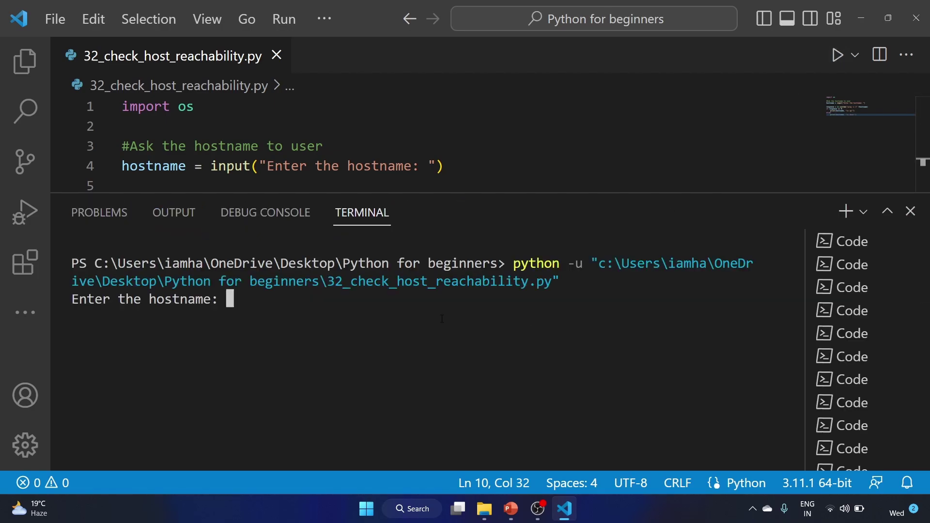
{"action": "type", "text": "google"}
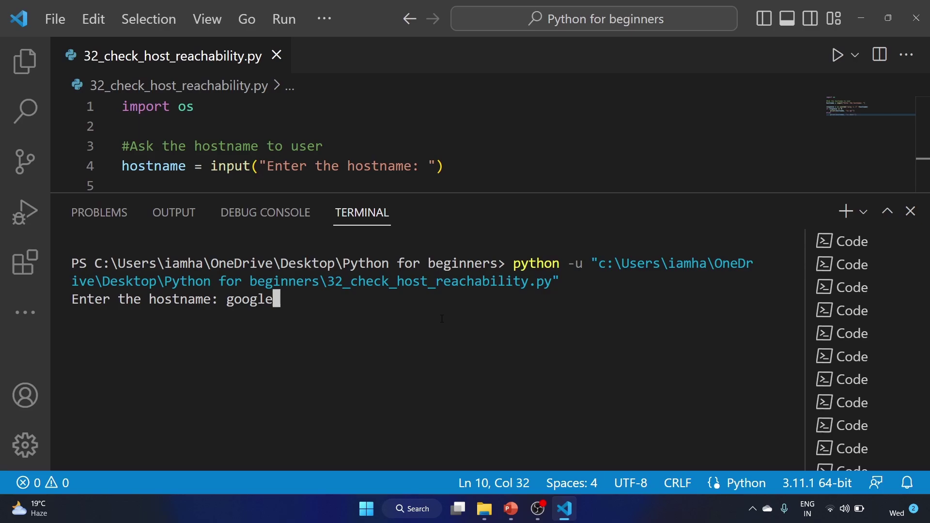
{"action": "type", "text": ".com"}
{"action": "key", "text": "Return"}
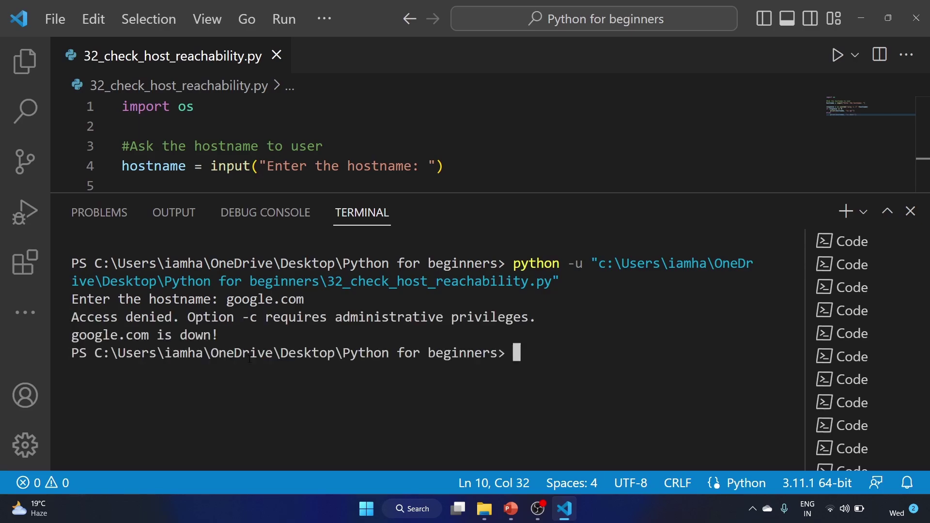
Step: Launch Command Prompt as administrator from Windows Start search
{"action": "key", "text": "super"}
{"action": "type", "text": "cmd"}
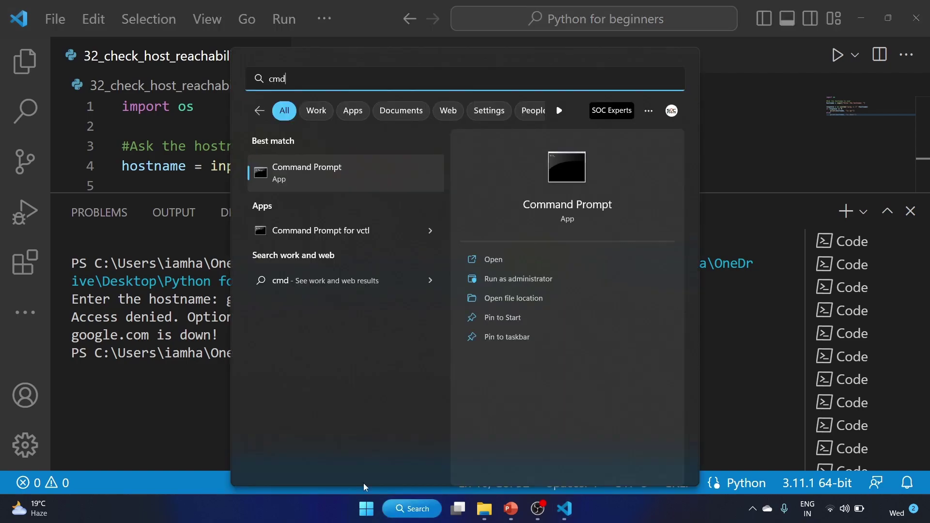
{"action": "right_click", "coordinate": [354, 180]}
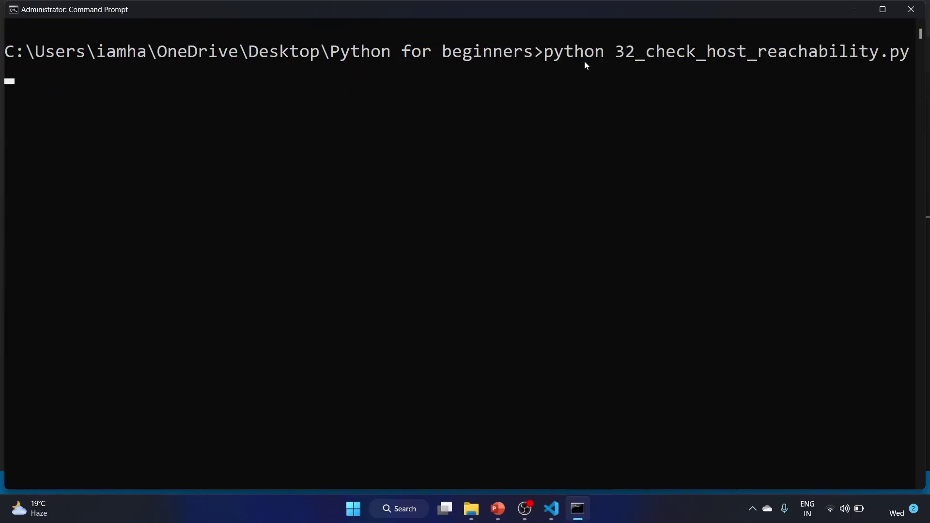
Step: Run python 32_check_host_reachability.py in the admin prompt with hostname google.com
{"action": "left_click", "coordinate": [587, 56]}
{"action": "double_click", "coordinate": [704, 53]}
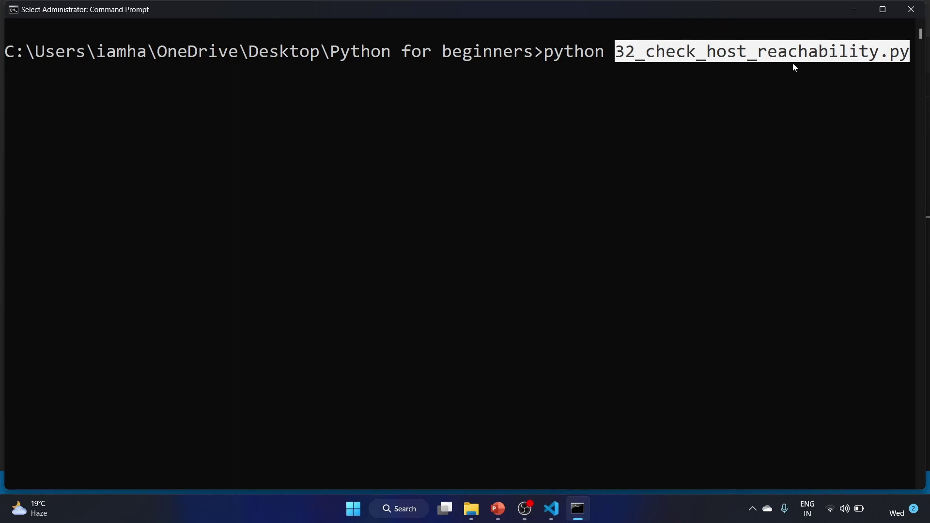
{"action": "right_click", "coordinate": [703, 56]}
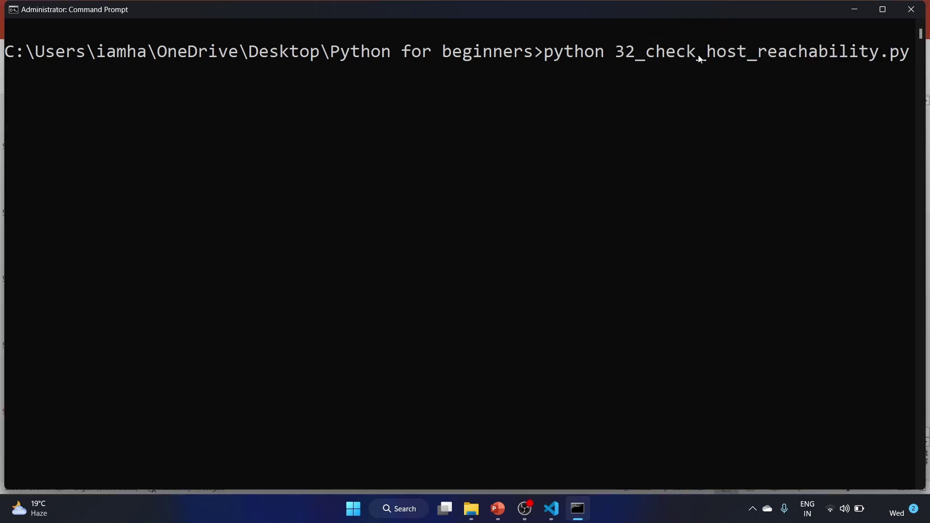
{"action": "key", "text": "Return"}
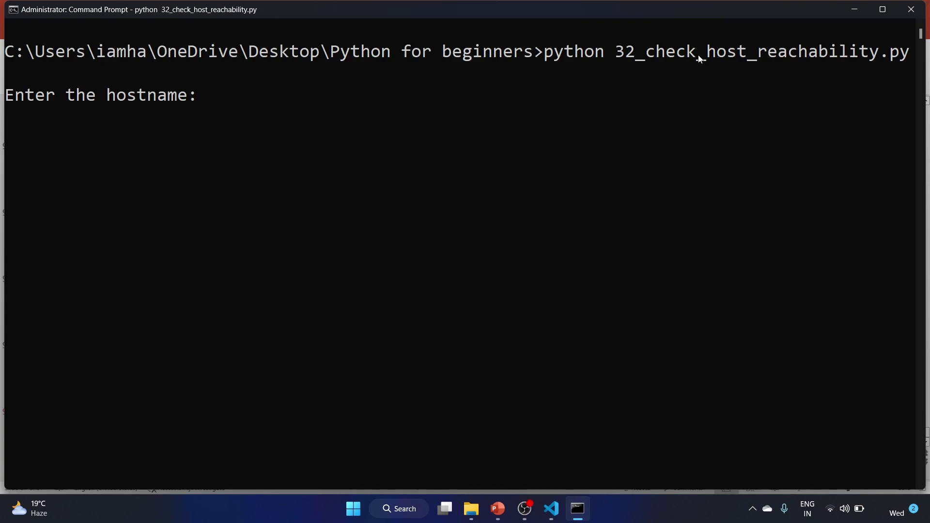
{"action": "type", "text": "google"}
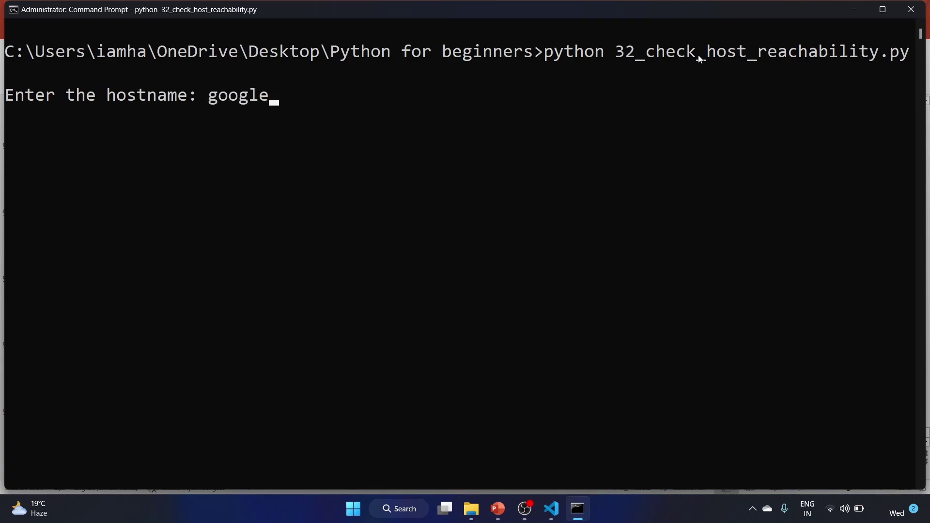
{"action": "type", "text": ".com"}
{"action": "key", "text": "Return"}
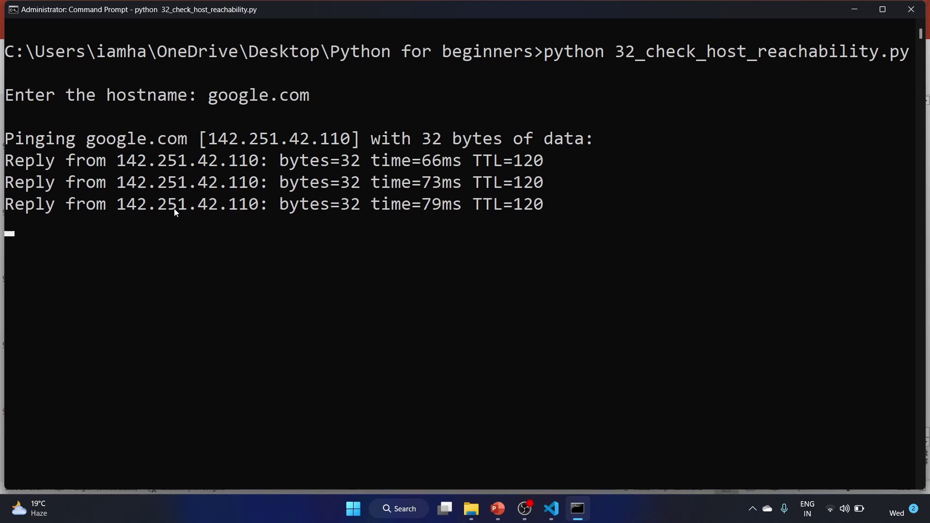
Step: Highlight the google.com is up! result, then rerun the previous script command
{"action": "double_click", "coordinate": [127, 357]}
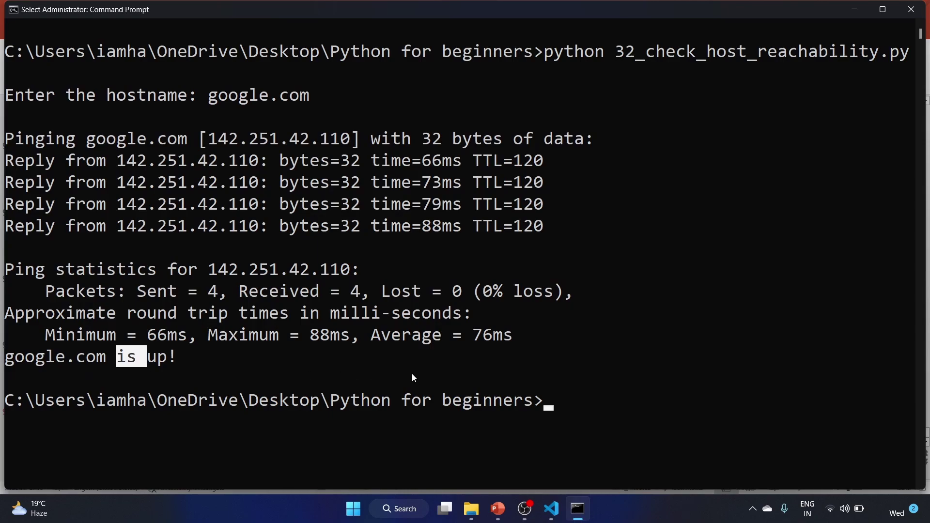
{"action": "left_click", "coordinate": [564, 400]}
{"action": "key", "text": "Up"}
{"action": "key", "text": "Return"}
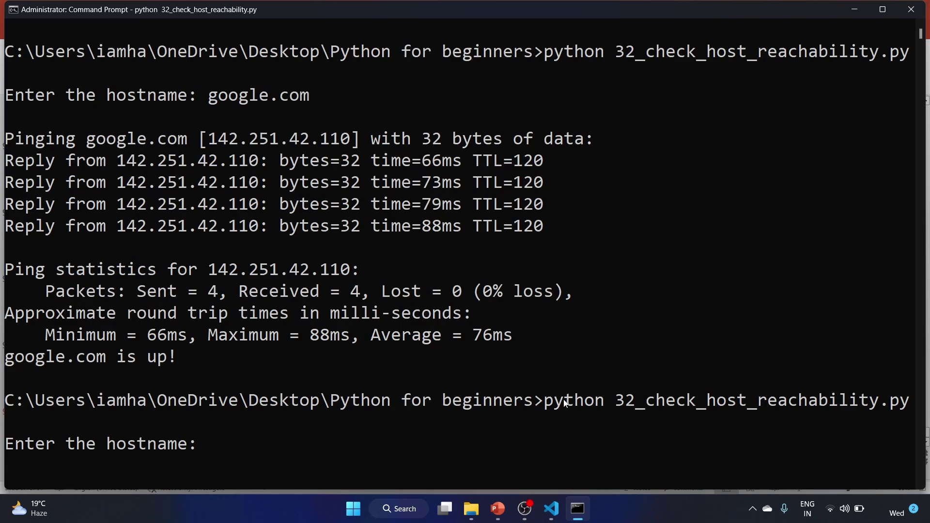
{"action": "type", "text": "facev"}
Step: Enter facebook.com as the hostname, correcting a typo, to get ping replies
{"action": "key", "text": "BackSpace"}
{"action": "type", "text": "book.c"}
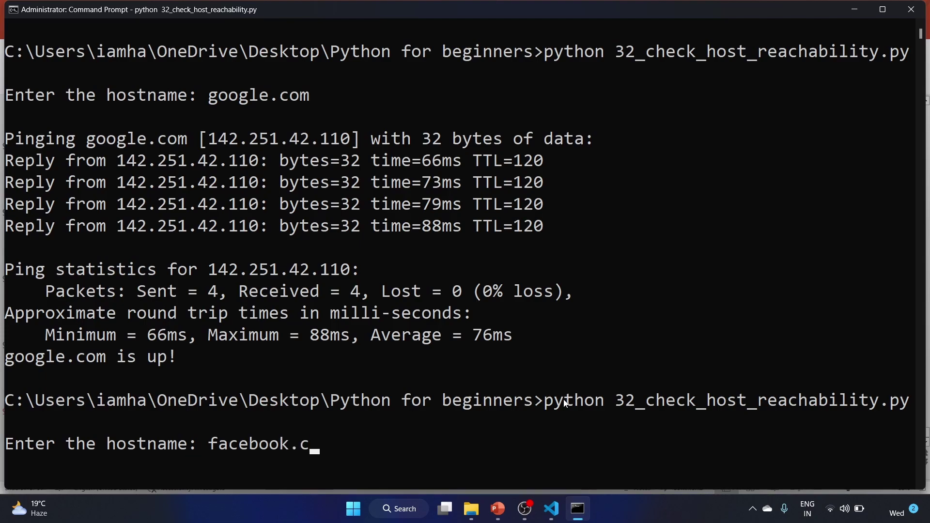
{"action": "type", "text": "om"}
{"action": "key", "text": "Return"}
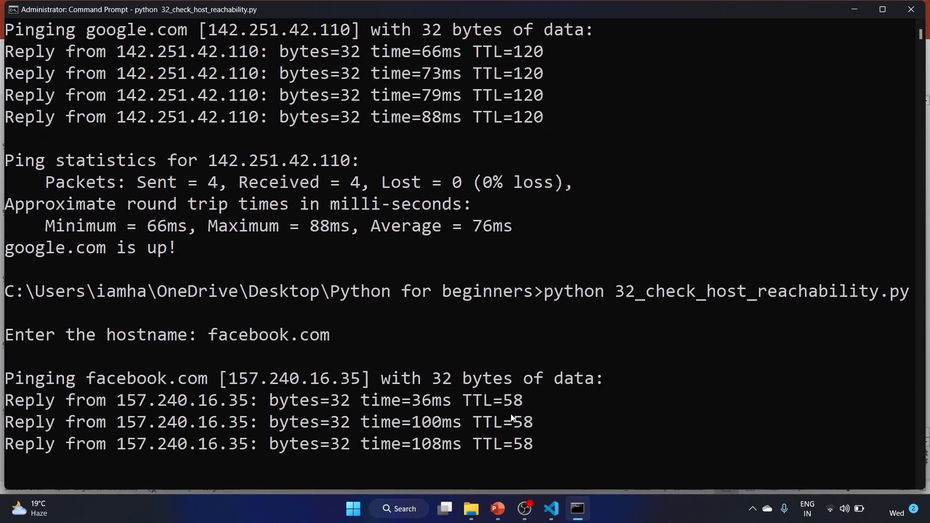
{"action": "key", "text": "alt+Tab"}
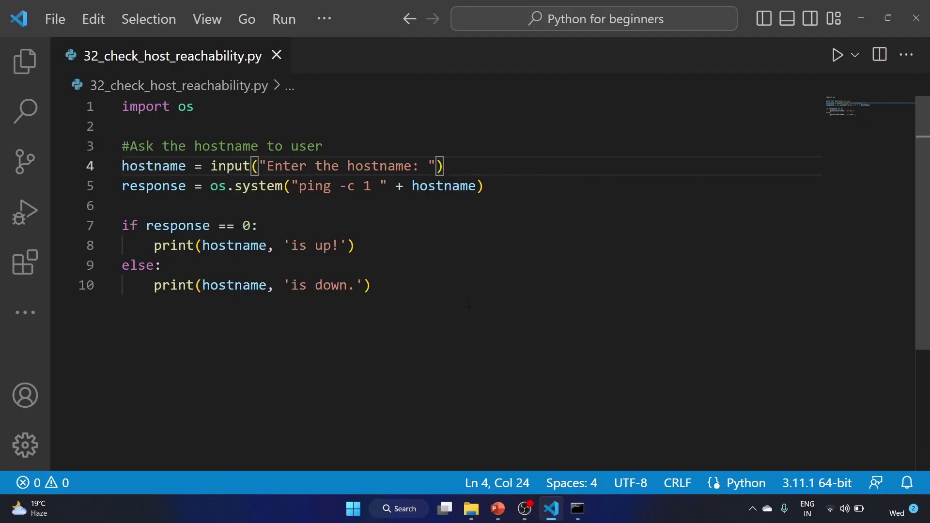